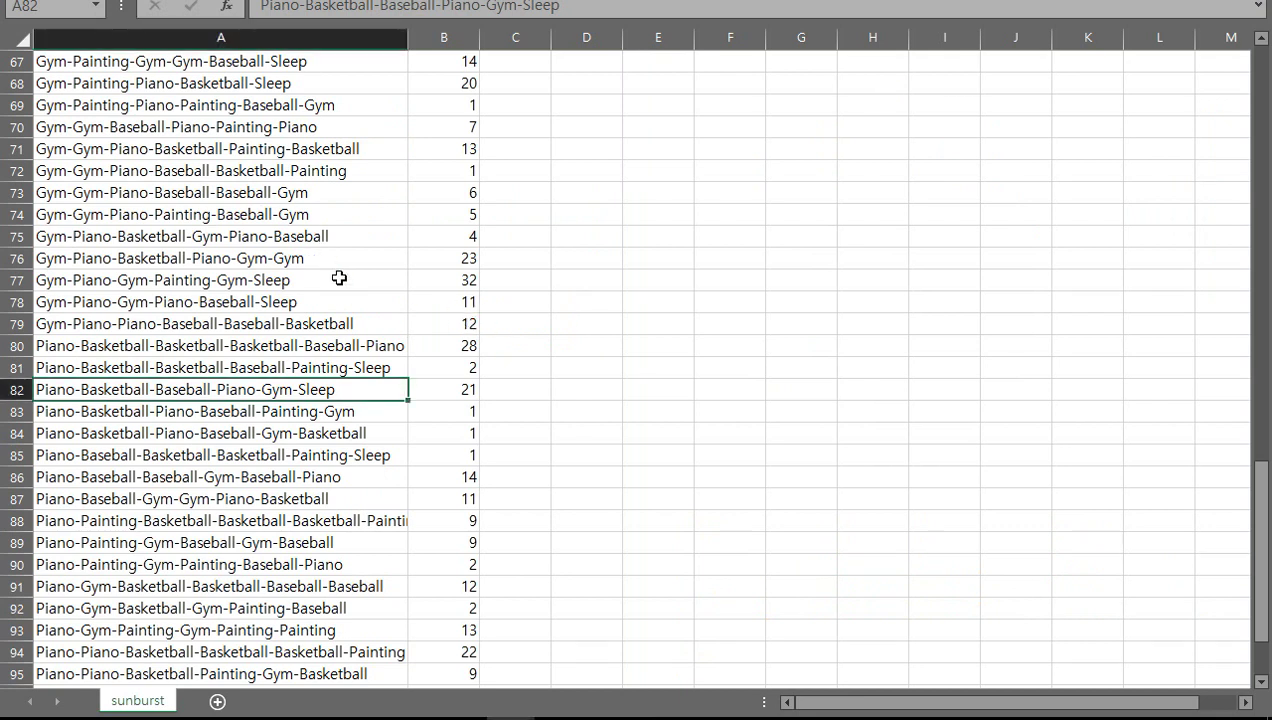
Scroll the Sunburst Plot upload page to see its 'no data provided' message
scroll(338, 277, "up", 5)
scroll(339, 278, "up", 6)
scroll(339, 278, "up", 5)
scroll(339, 278, "up", 5)
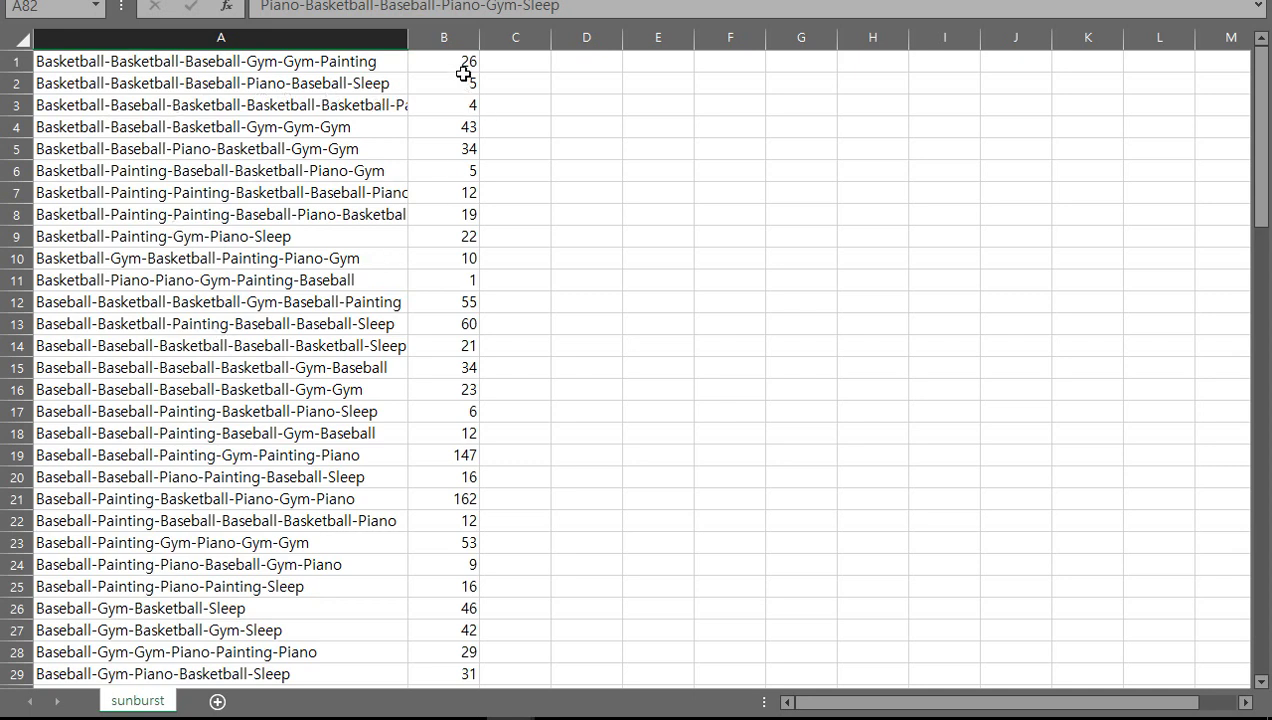
scroll(467, 82, "down", 1)
scroll(464, 102, "down", 1)
scroll(452, 122, "down", 1)
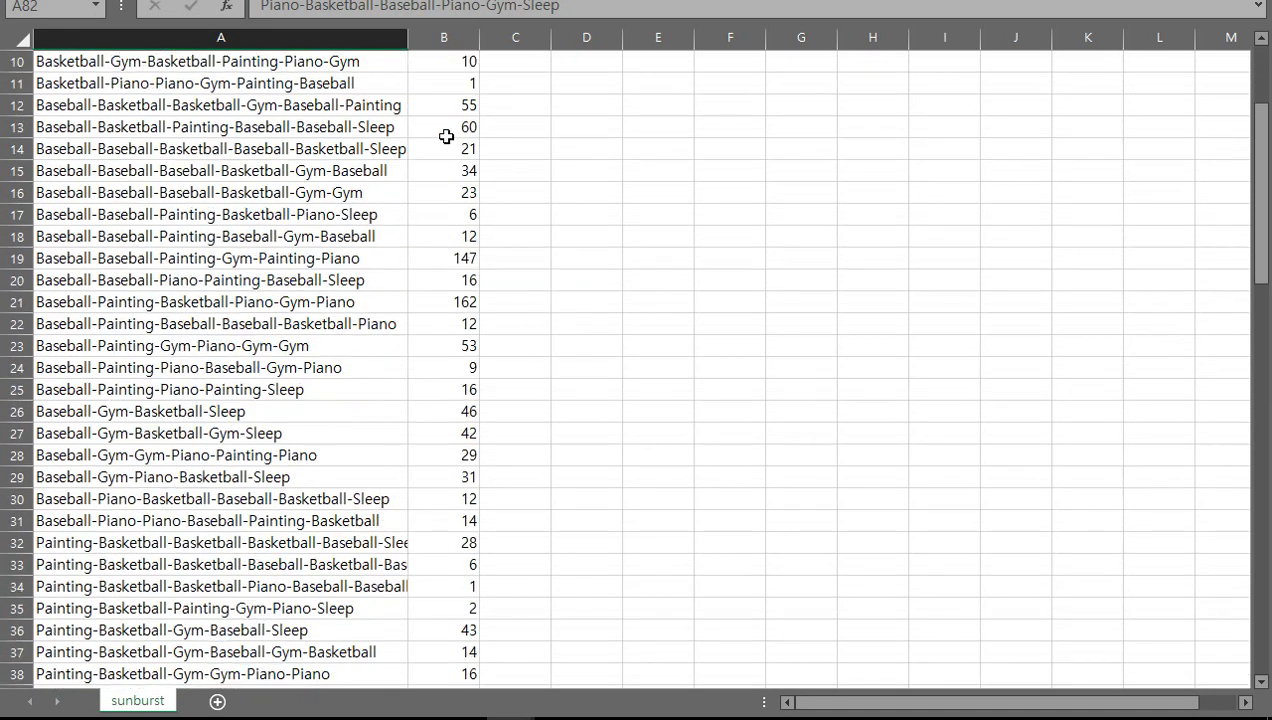
scroll(448, 129, "up", 3)
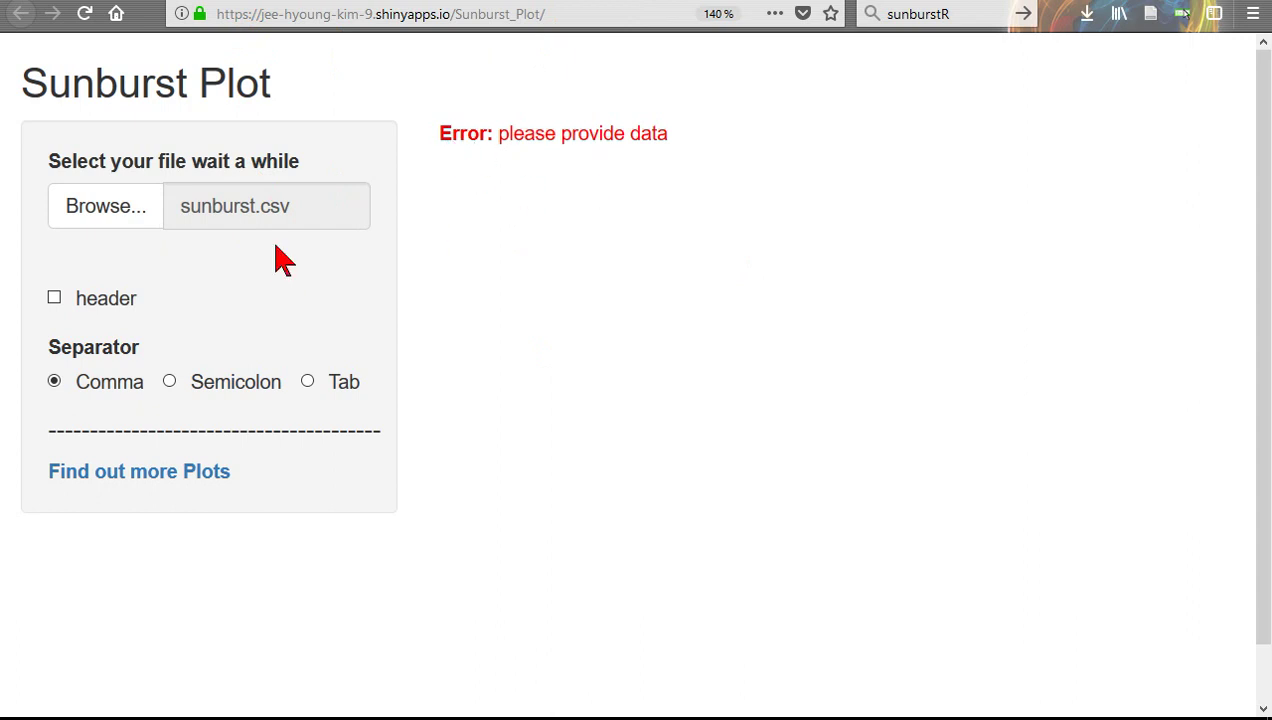
Upload sunburst.csv from the shiny app folder via the Browse file picker
left_click(122, 213)
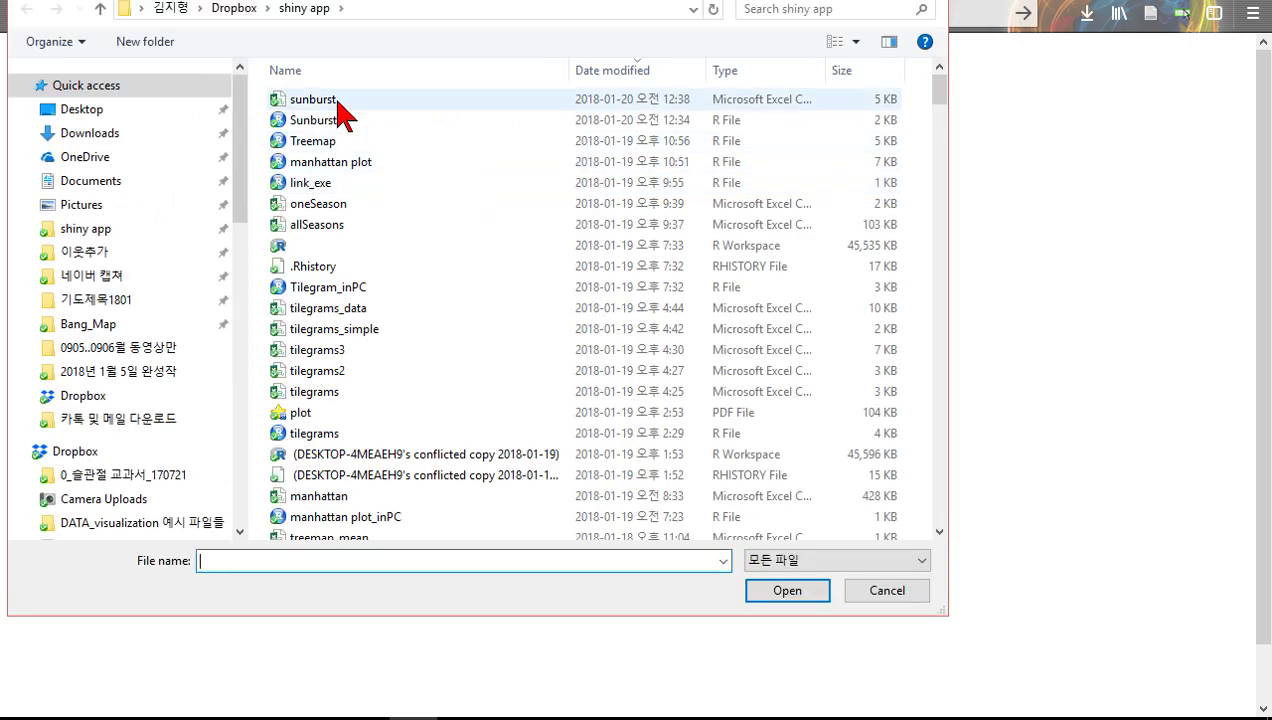
double_click(337, 100)
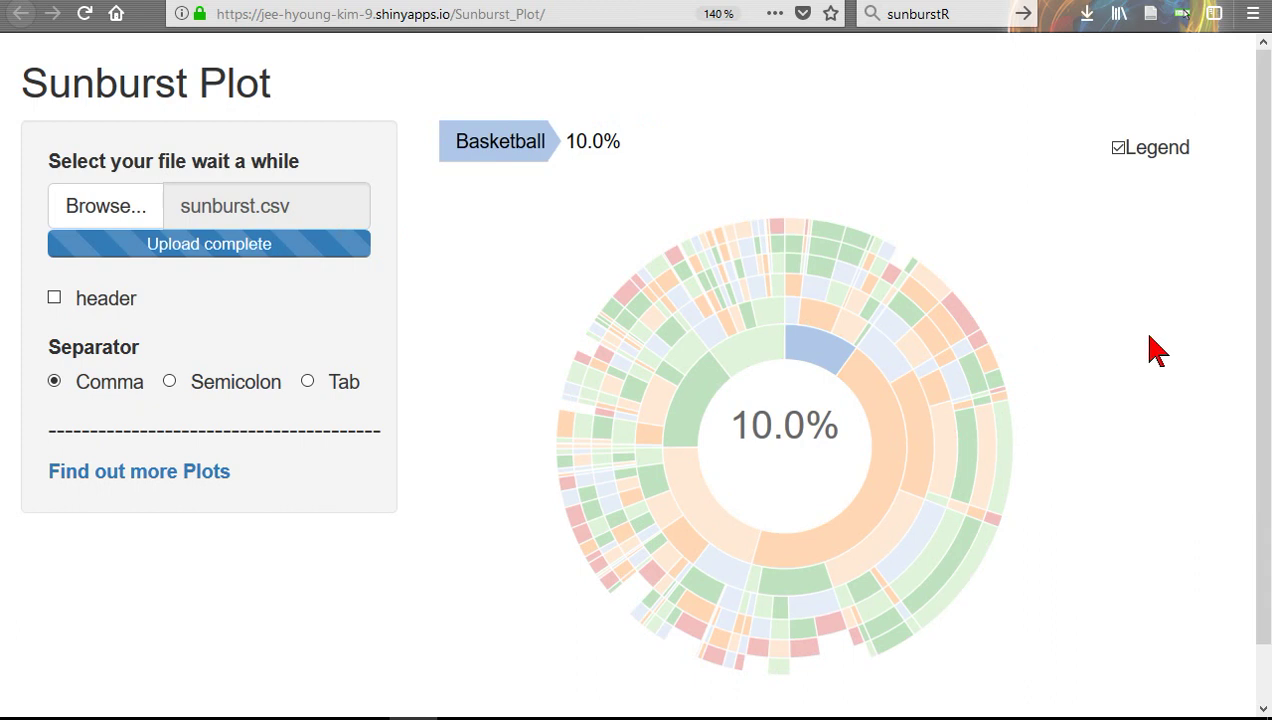
mouse_move(870, 430)
mouse_move(910, 540)
mouse_move(930, 580)
mouse_move(868, 400)
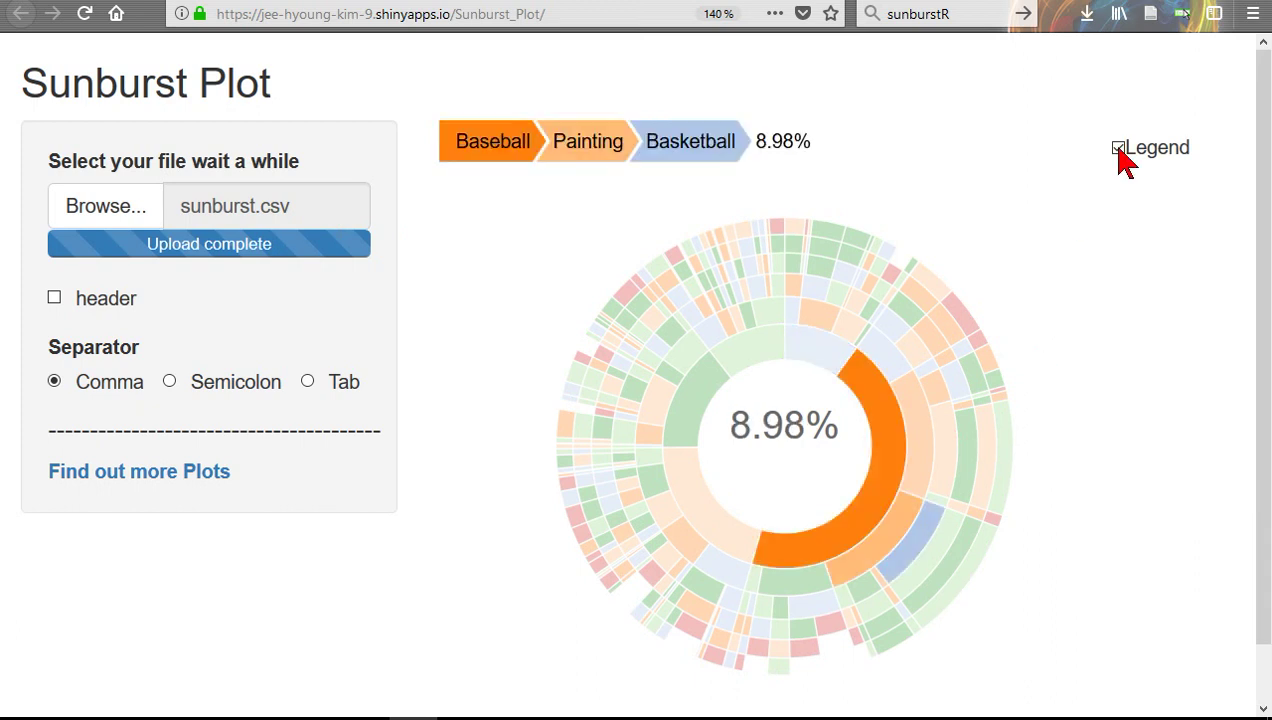
Turn on the Legend to show the activity colour key beside the chart
left_click(1118, 147)
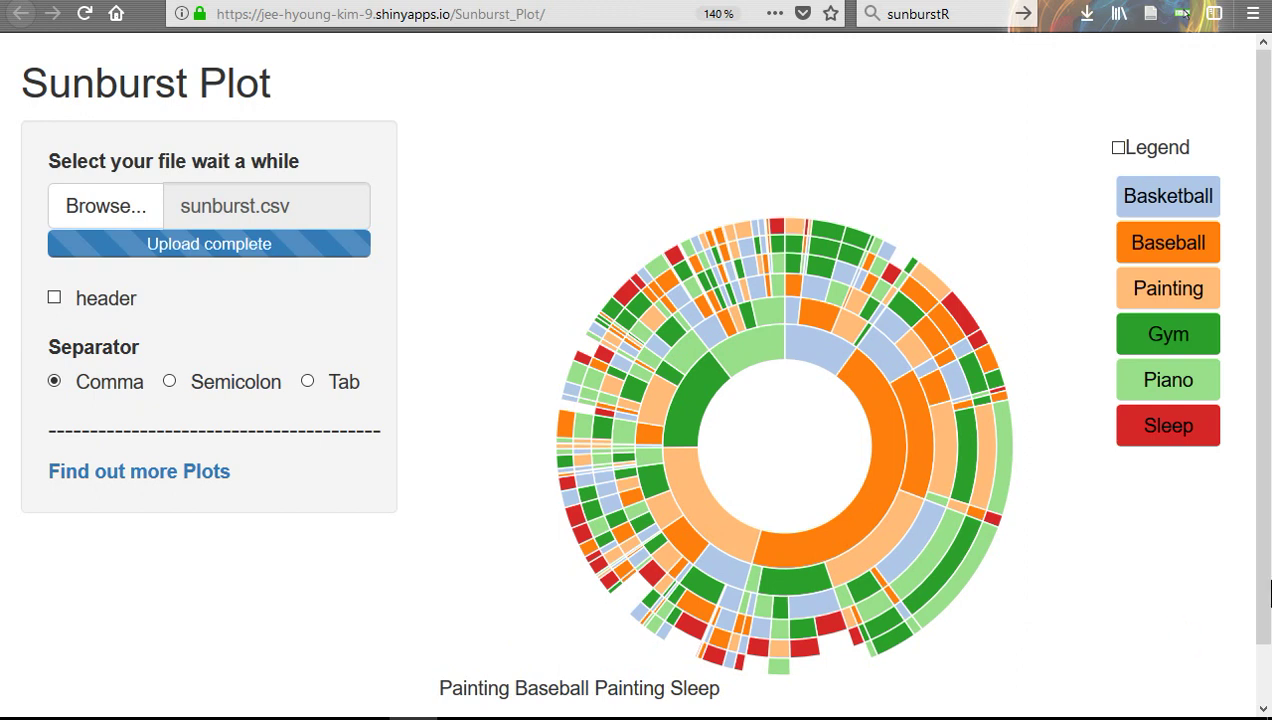
scroll(1250, 620, "down", 1)
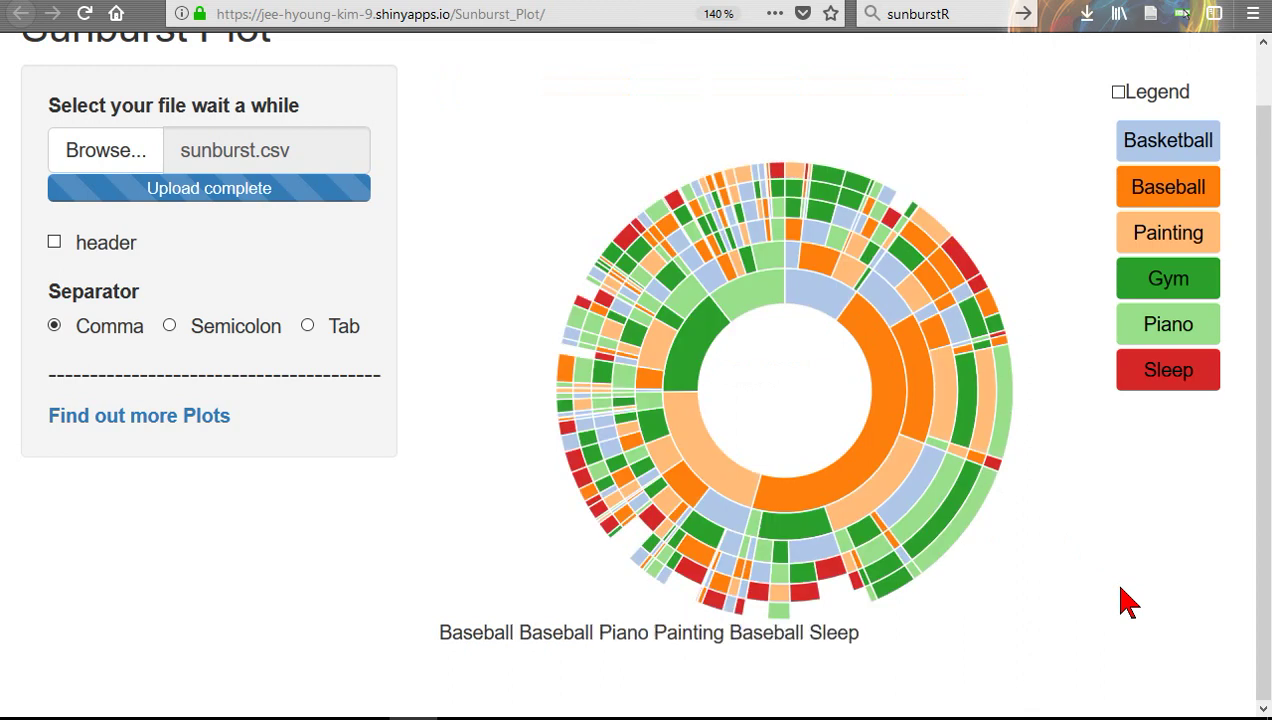
scroll(1128, 602, "up", 1)
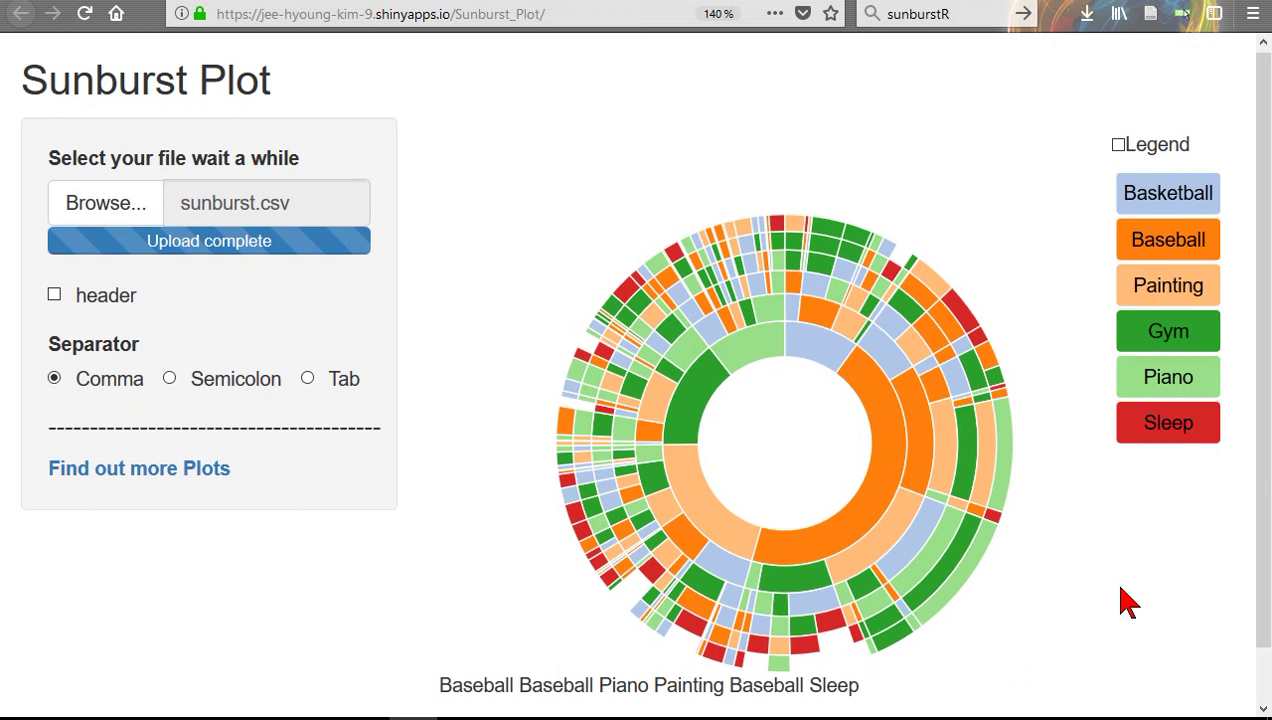
scroll(1128, 602, "down", 1)
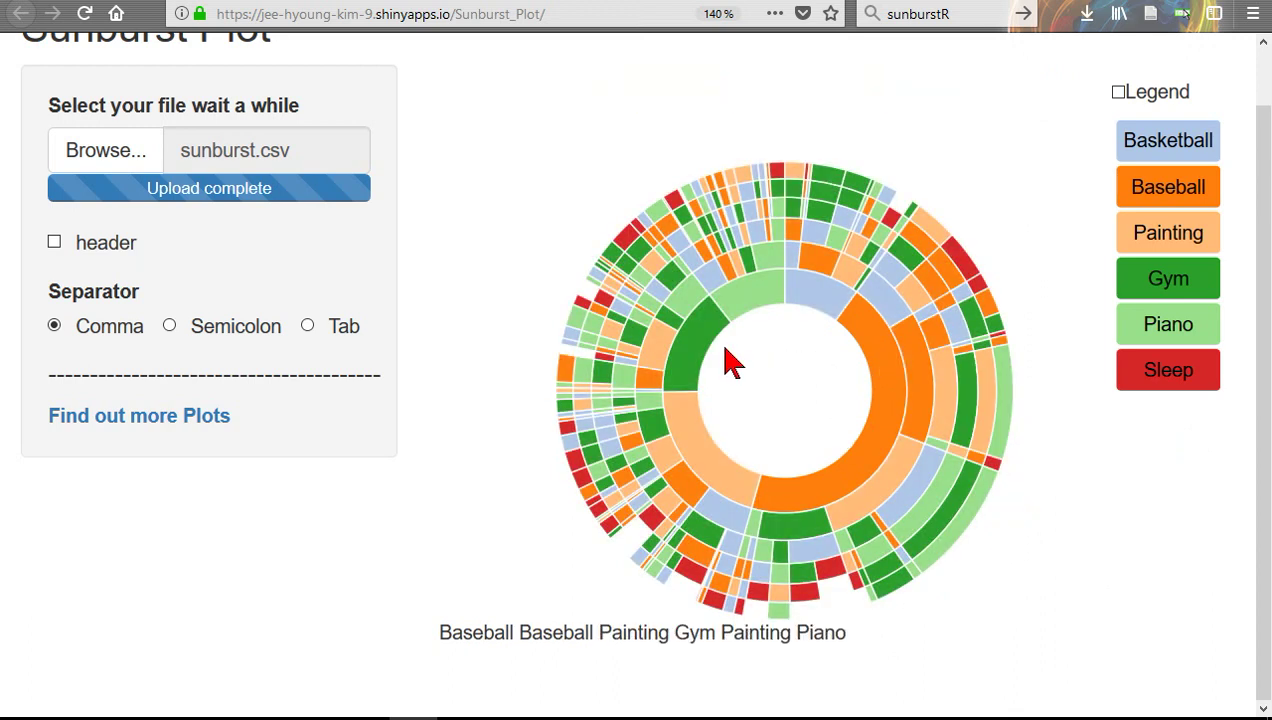
mouse_move(985, 210)
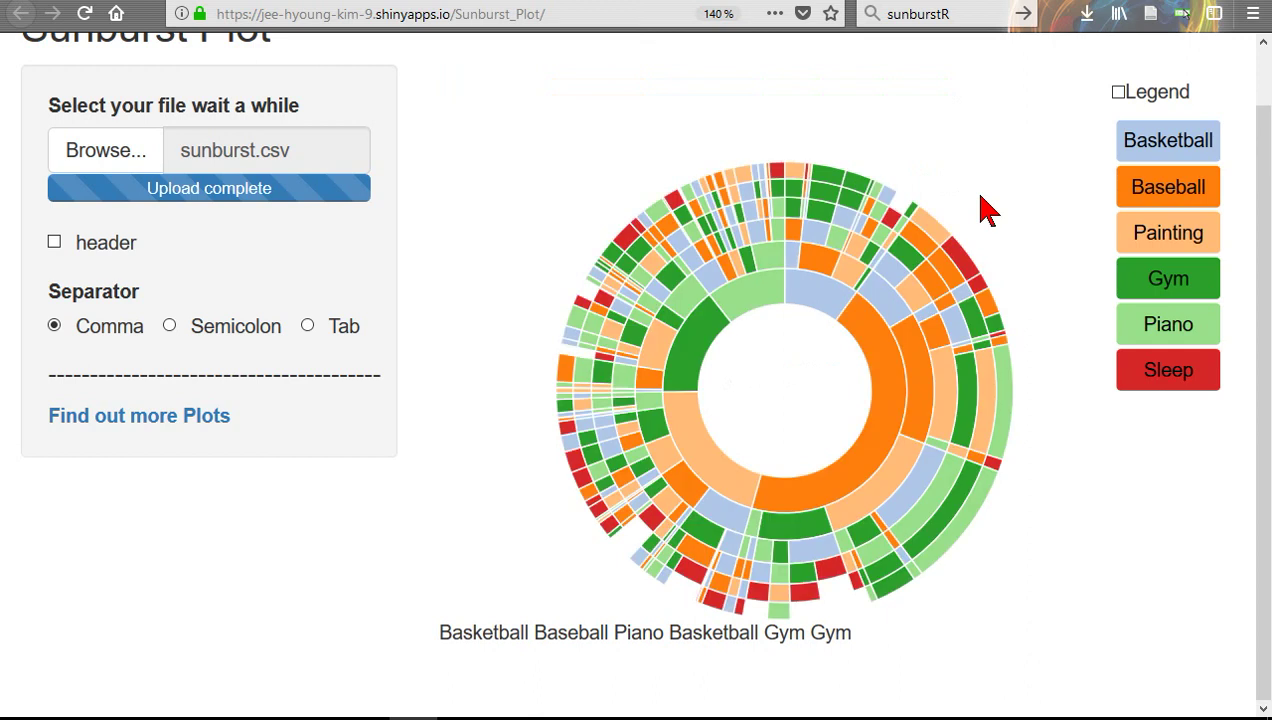
scroll(997, 218, "up", 1)
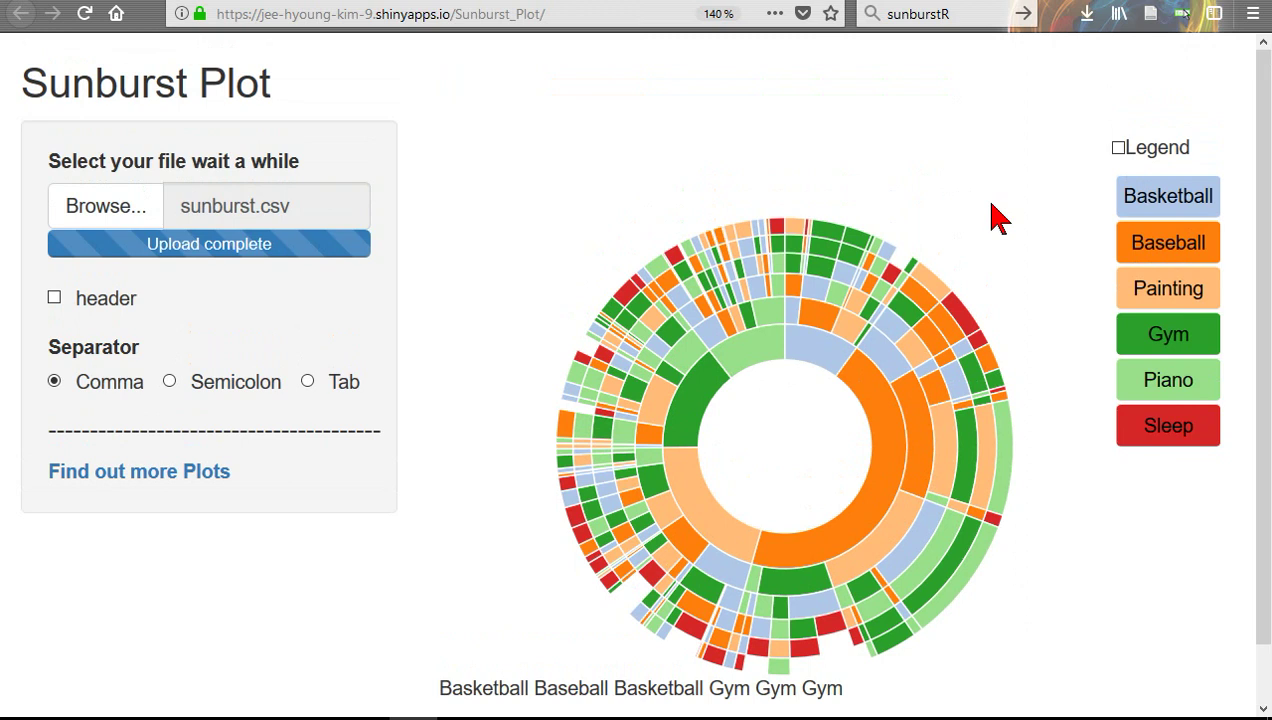
scroll(997, 218, "down", 1)
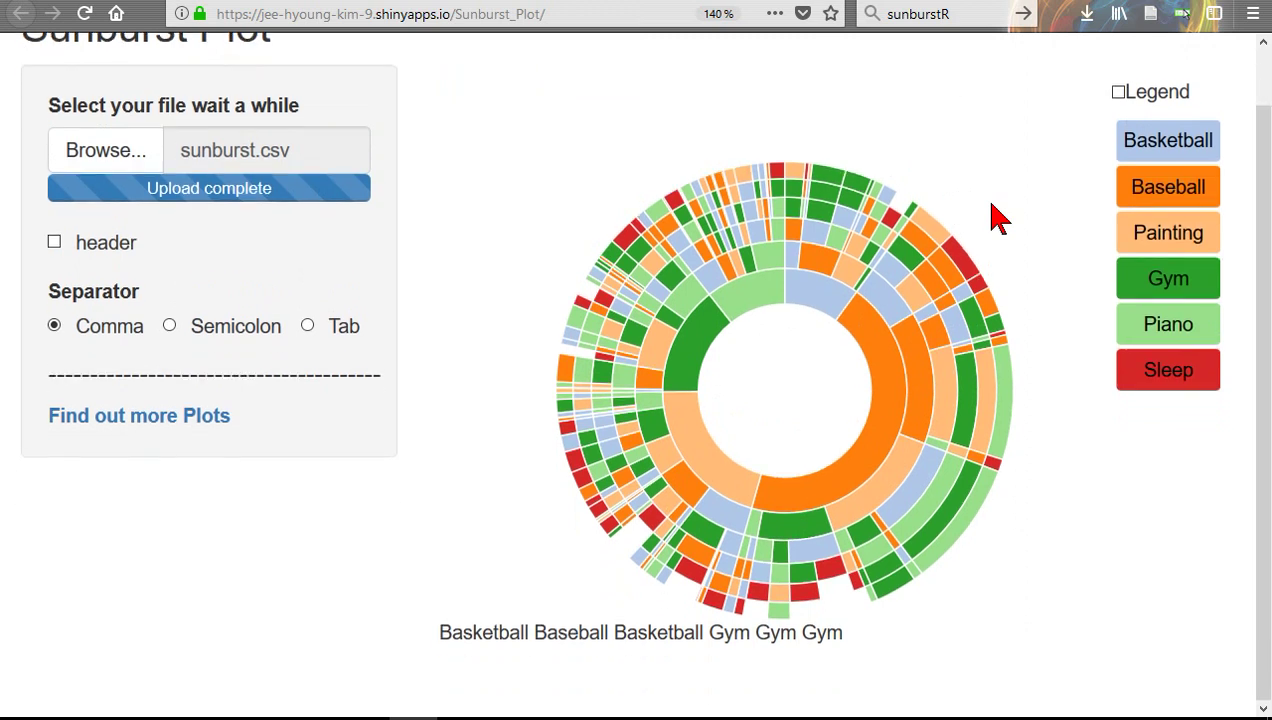